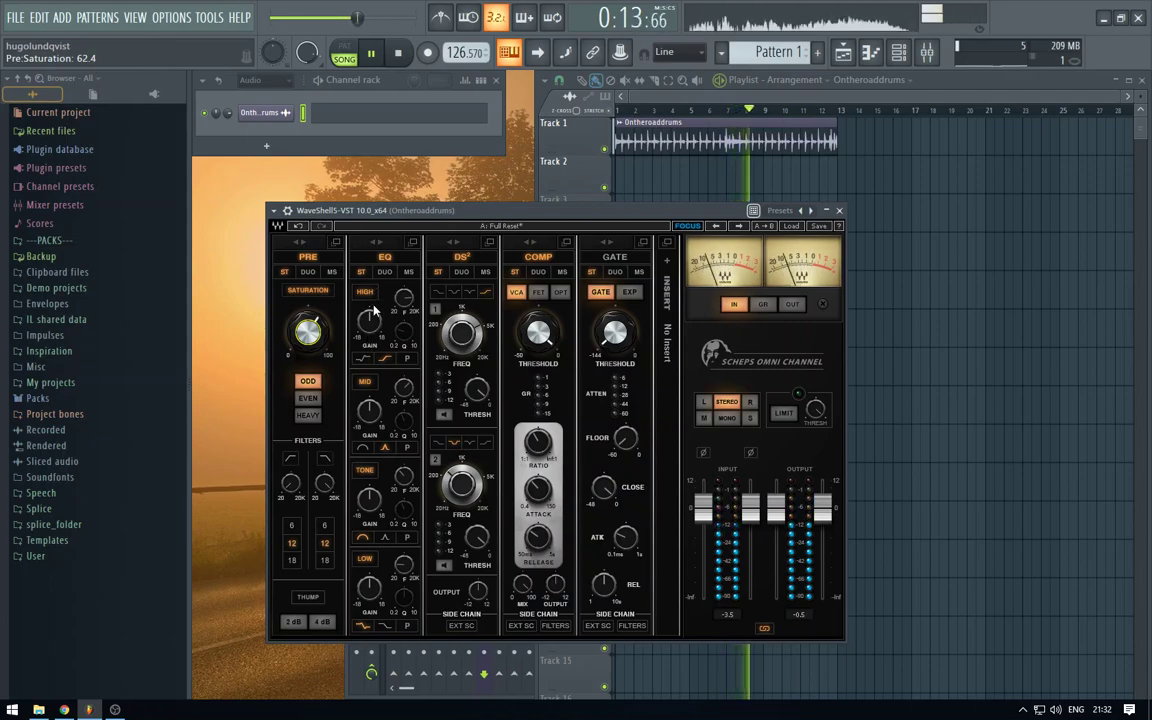
Step: Boost the EQ high-band gain to 4.4 dB and lower the channel output gain to -2.8 dB
left_click_drag(370, 328, 370, 325)
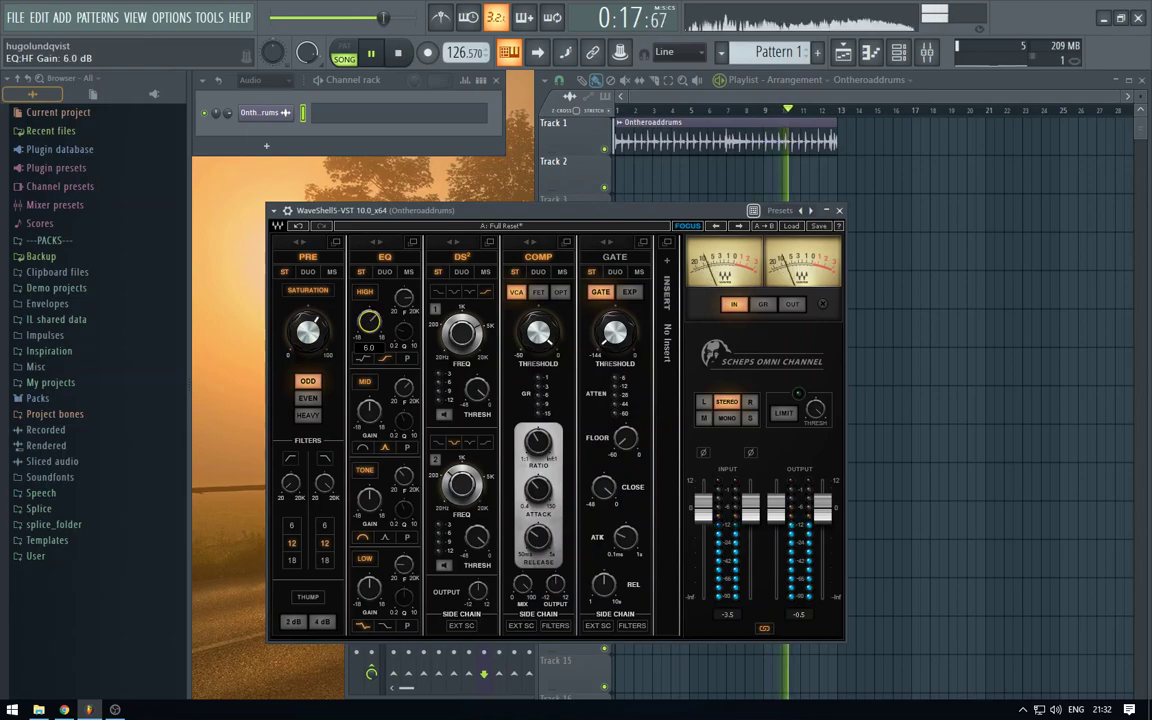
left_click_drag(369, 320, 369, 328)
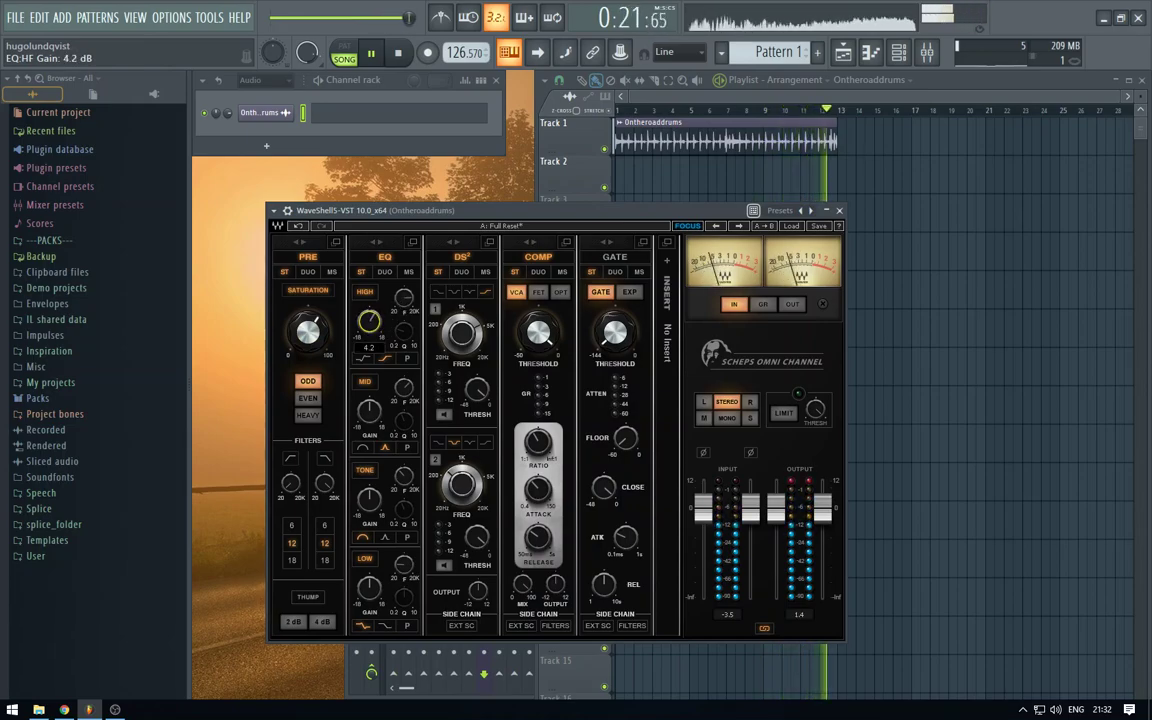
left_click_drag(371, 325, 371, 323)
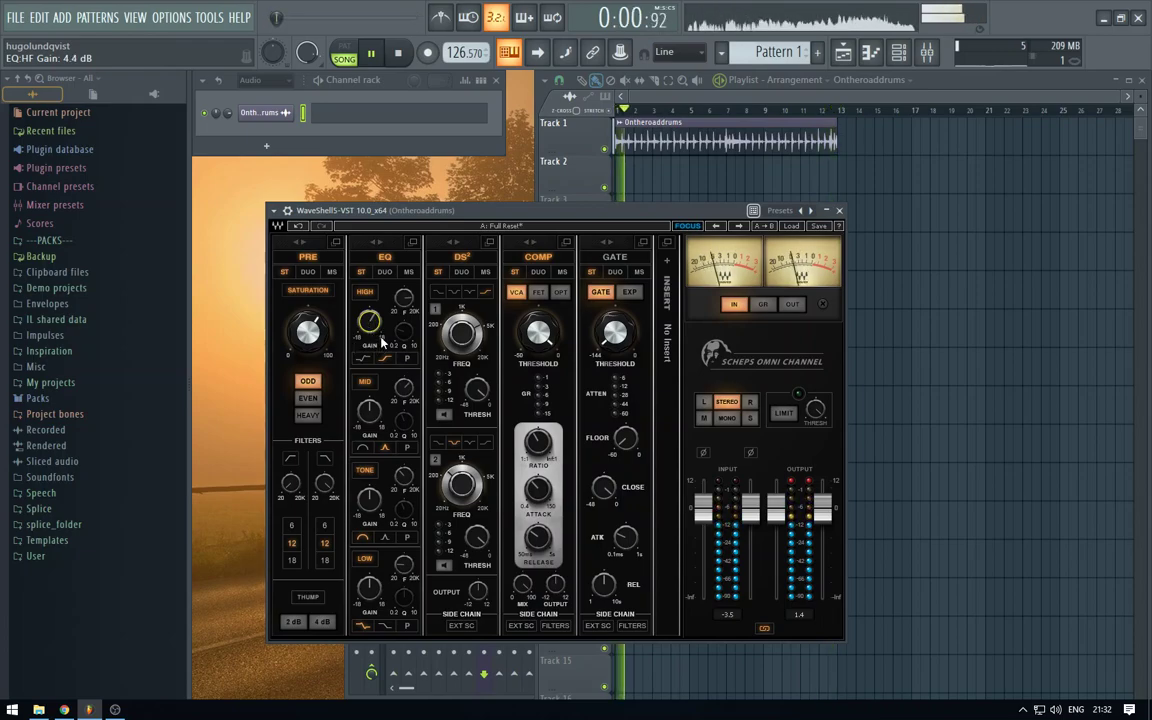
left_click_drag(826, 513, 826, 519)
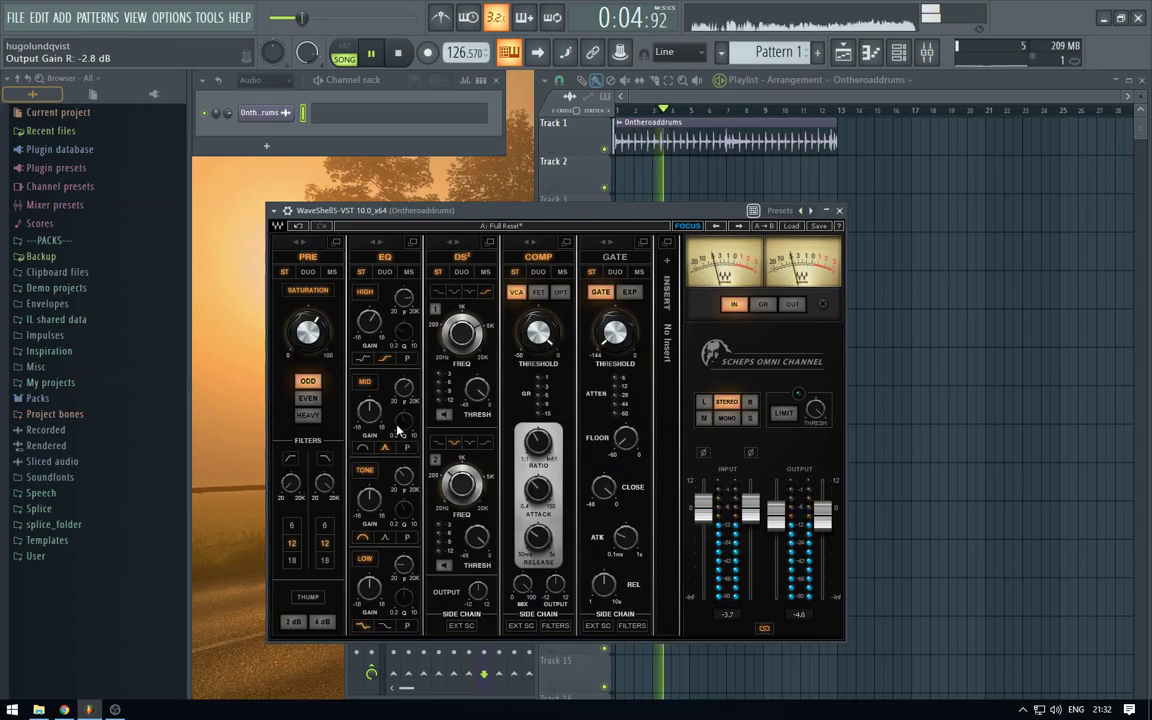
Step: Boost the EQ mid band moderately using the wide bell shape and lower the channel output gain to -4.9 dB
mouse_move(370, 415)
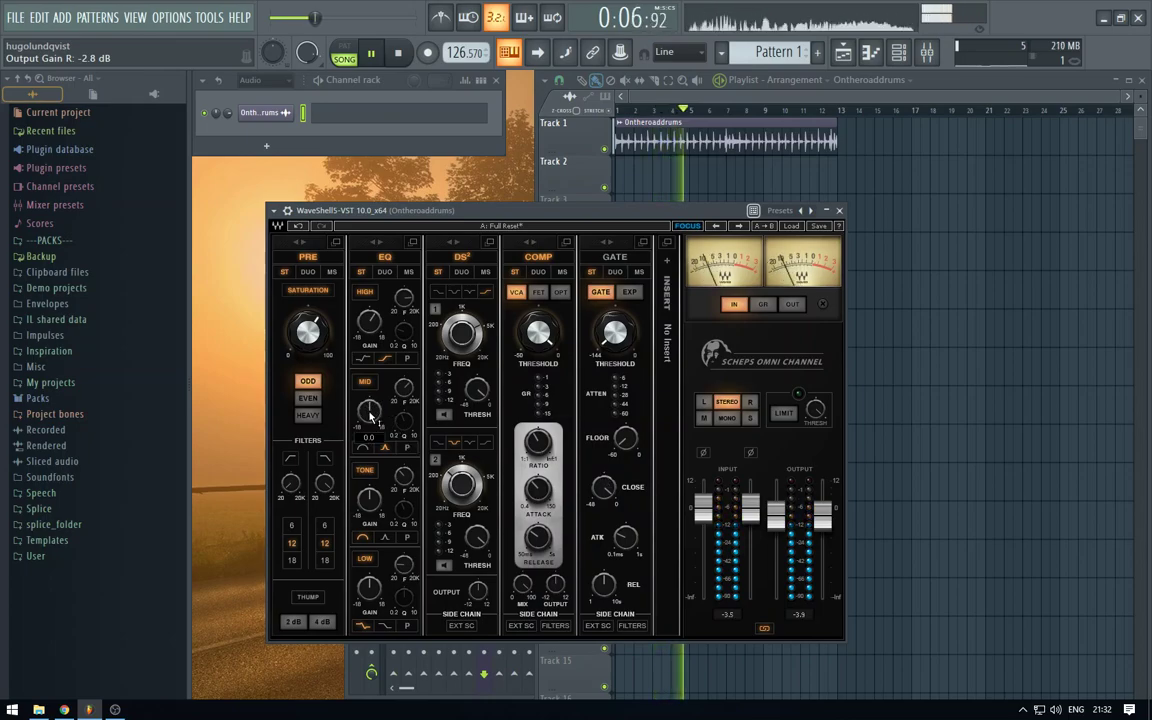
left_click_drag(369, 414, 369, 406)
left_click(364, 447)
scroll(370, 415, "up", 15)
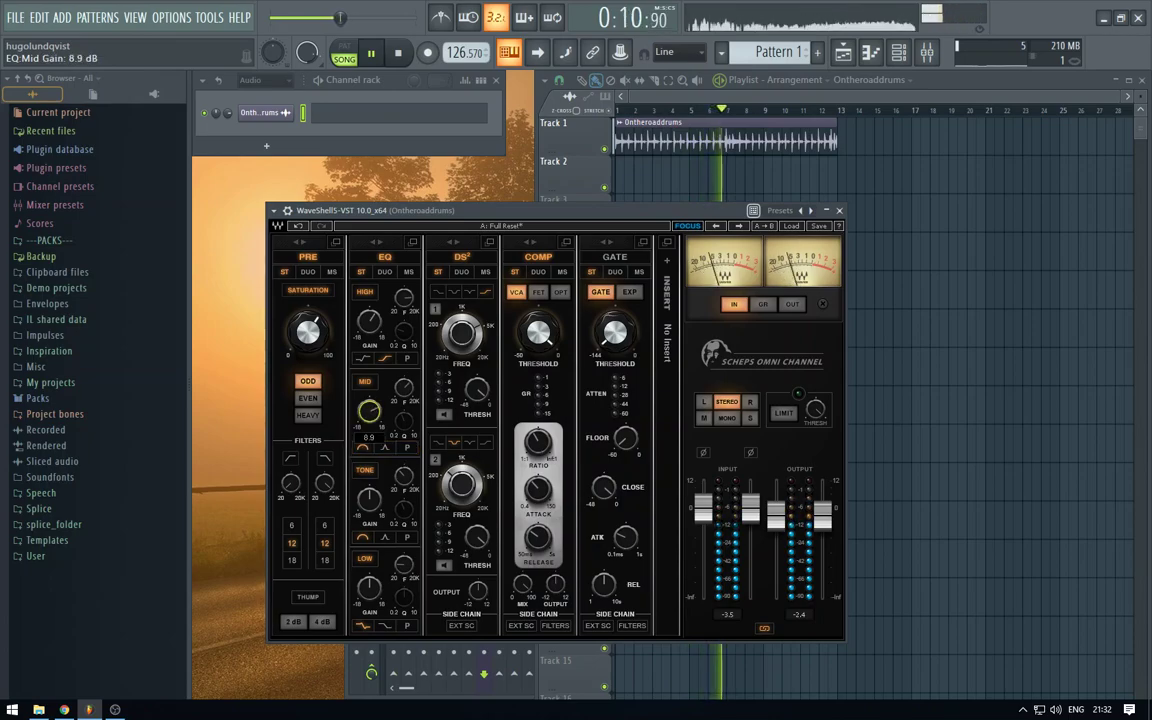
scroll(370, 415, "up", 5)
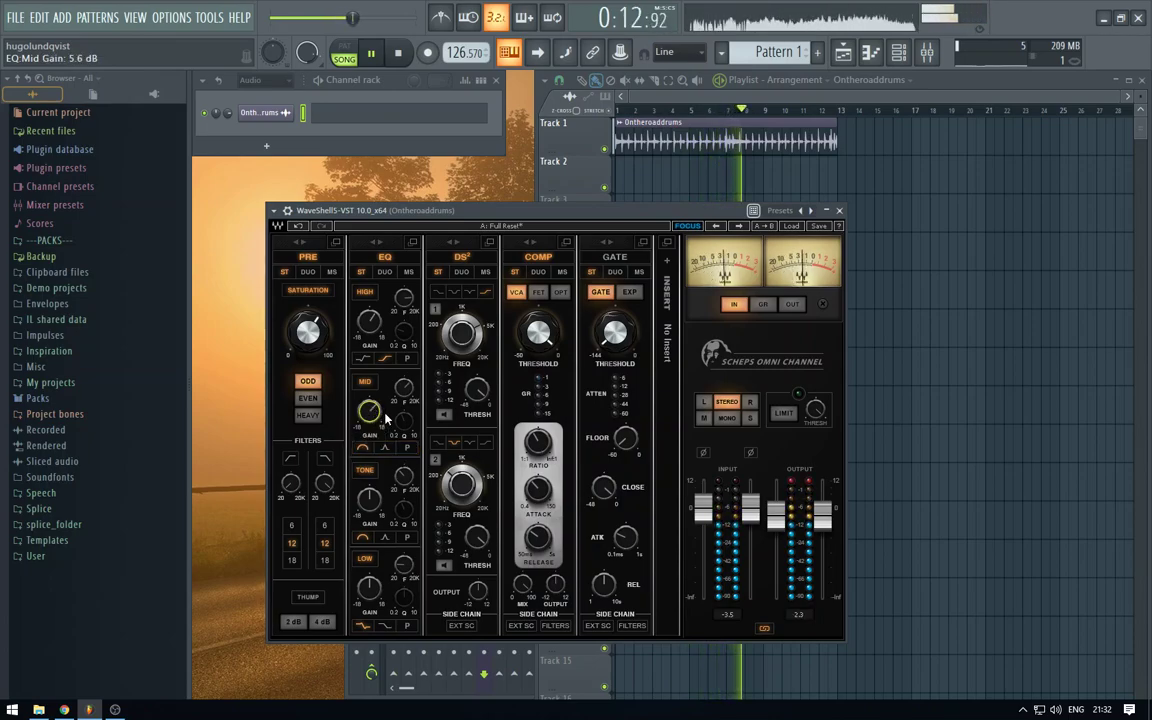
left_click_drag(369, 411, 405, 385)
scroll(369, 410, "up", 4)
scroll(369, 410, "down", 15)
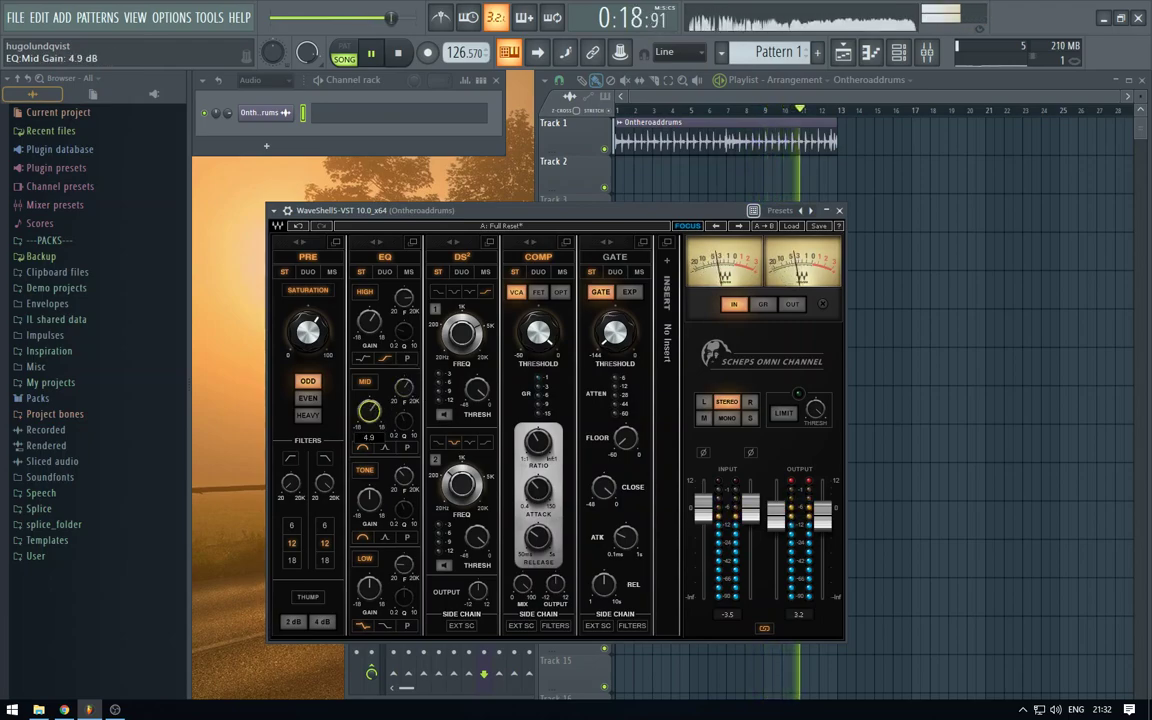
scroll(369, 410, "down", 1)
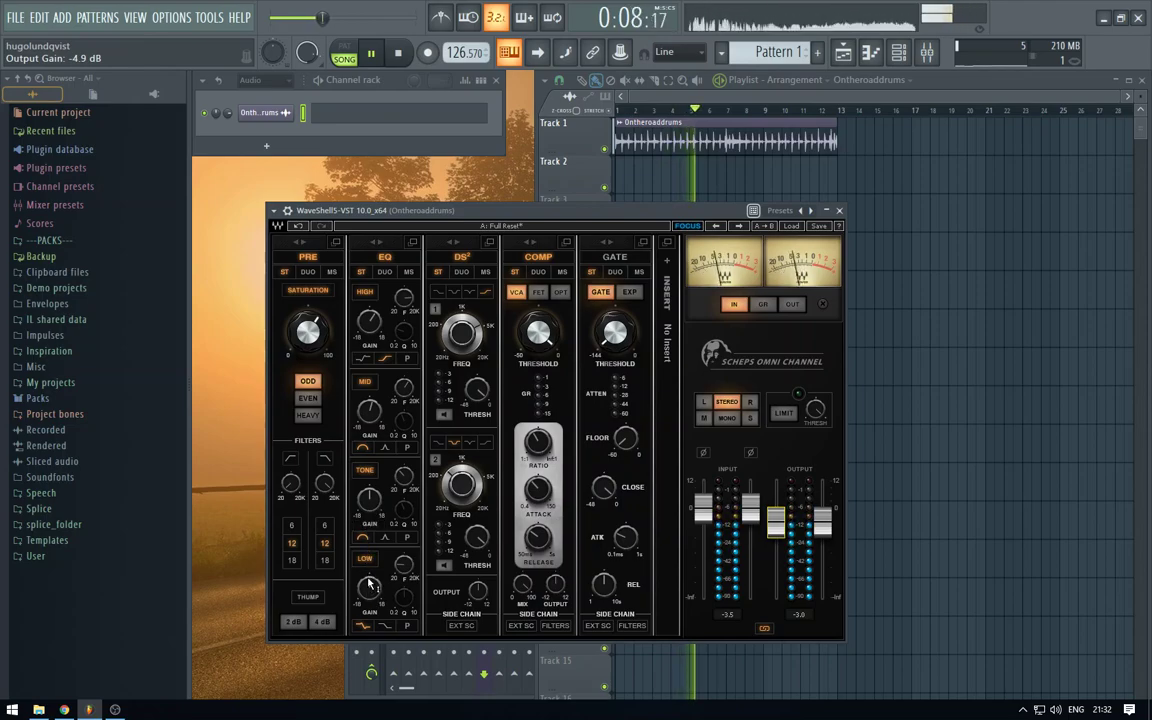
Step: Set the EQ tone-band gain to -1.0 dB and the low-band gain to 1.8 dB
mouse_move(372, 505)
left_mouse_down()
mouse_move(372, 480)
mouse_move(372, 503)
mouse_move(404, 474)
mouse_move(370, 484)
mouse_move(400, 483)
mouse_move(404, 500)
mouse_move(369, 500)
left_mouse_up()
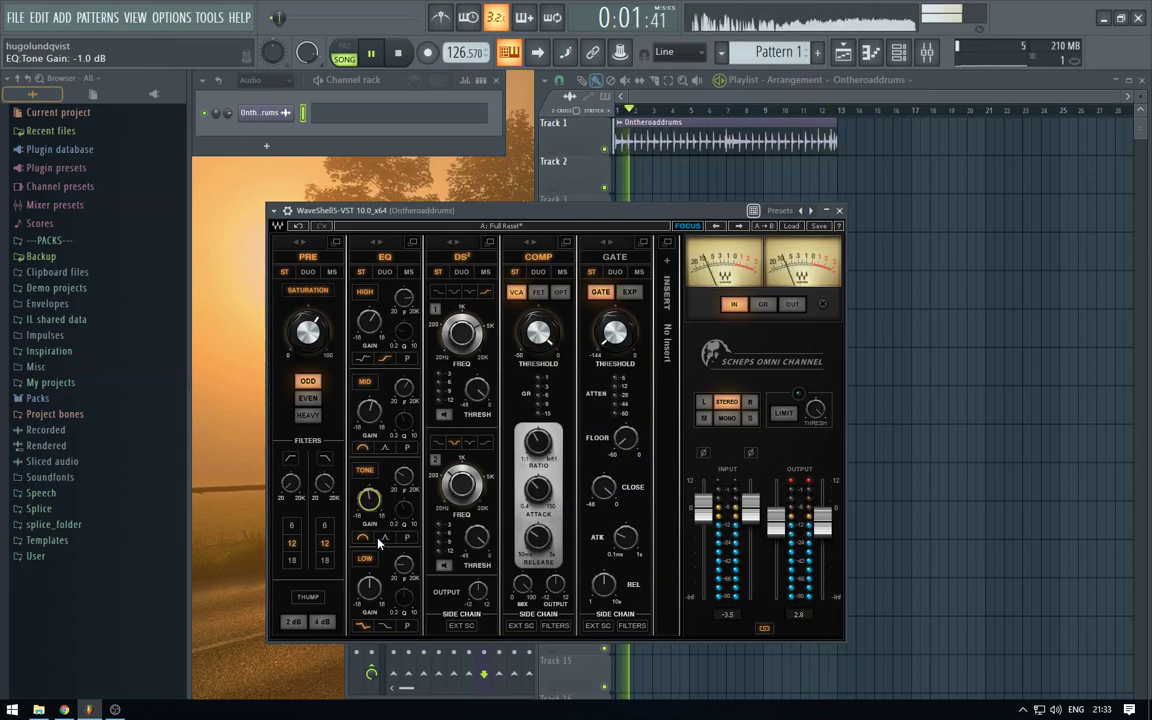
mouse_move(372, 592)
left_mouse_down()
mouse_move(372, 536)
mouse_move(372, 590)
mouse_move(404, 583)
mouse_move(369, 588)
left_mouse_up()
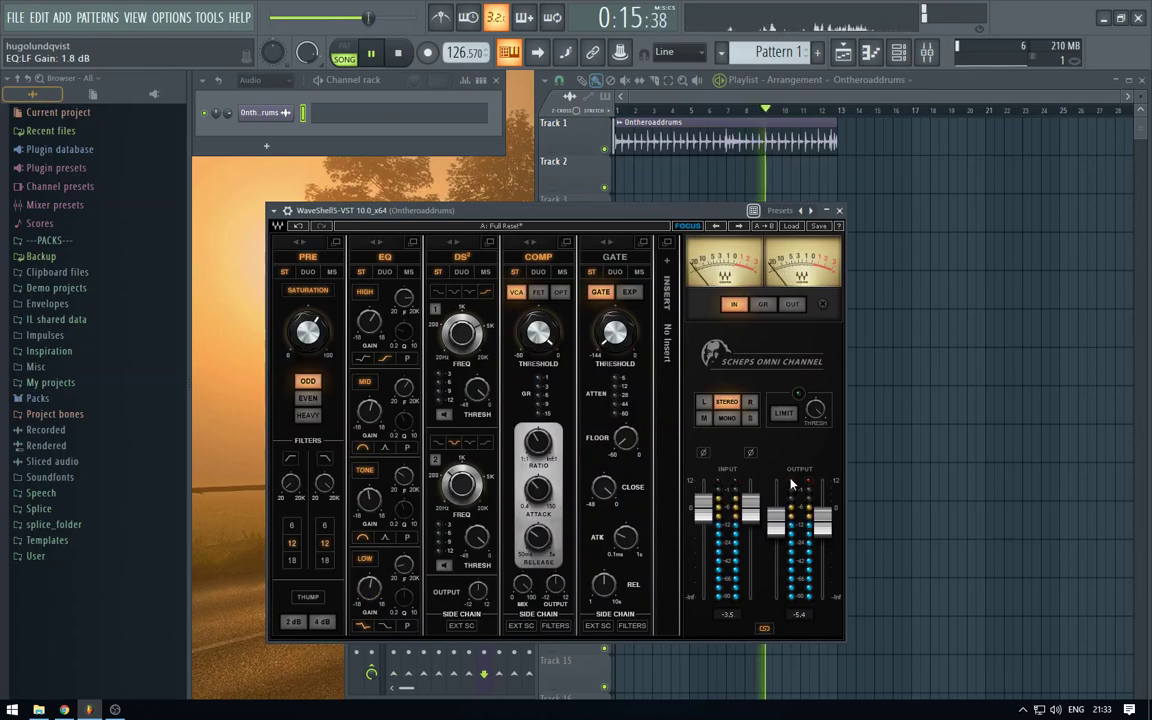
Step: Solo-monitor the first de-esser band while setting it to 5503 Hz with a -26.4 dB threshold, and turn monitoring back off
left_click(445, 414)
left_click_drag(462, 335, 462, 324)
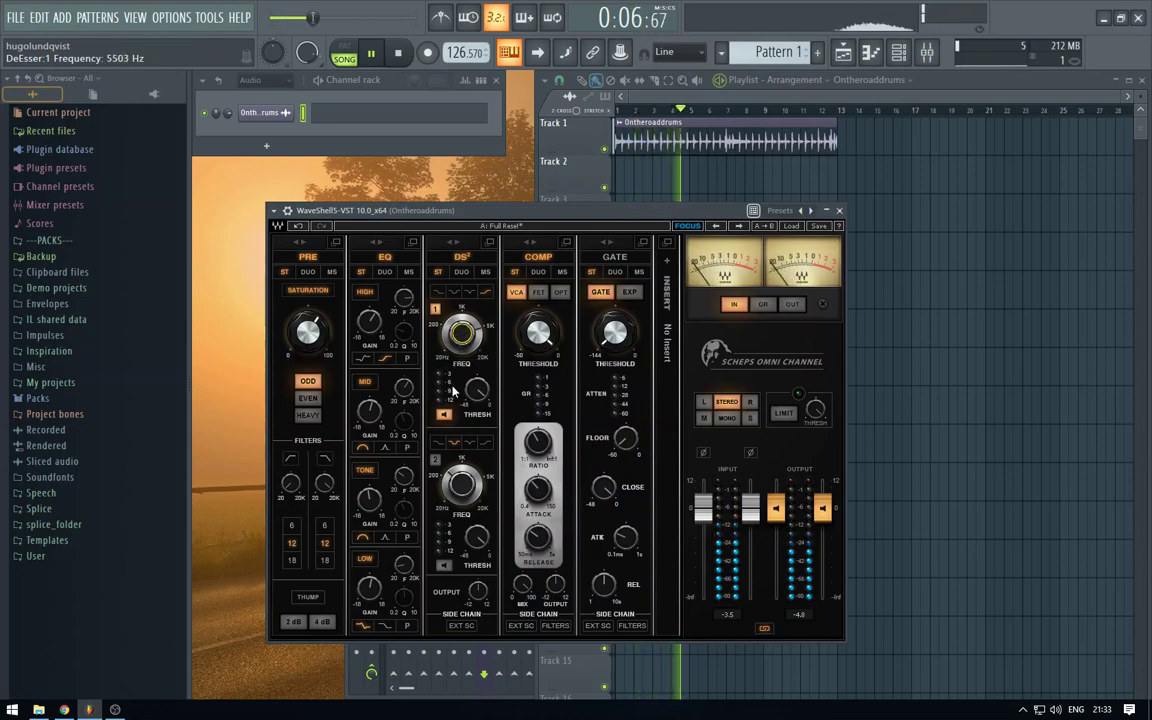
left_click_drag(477, 391, 477, 405)
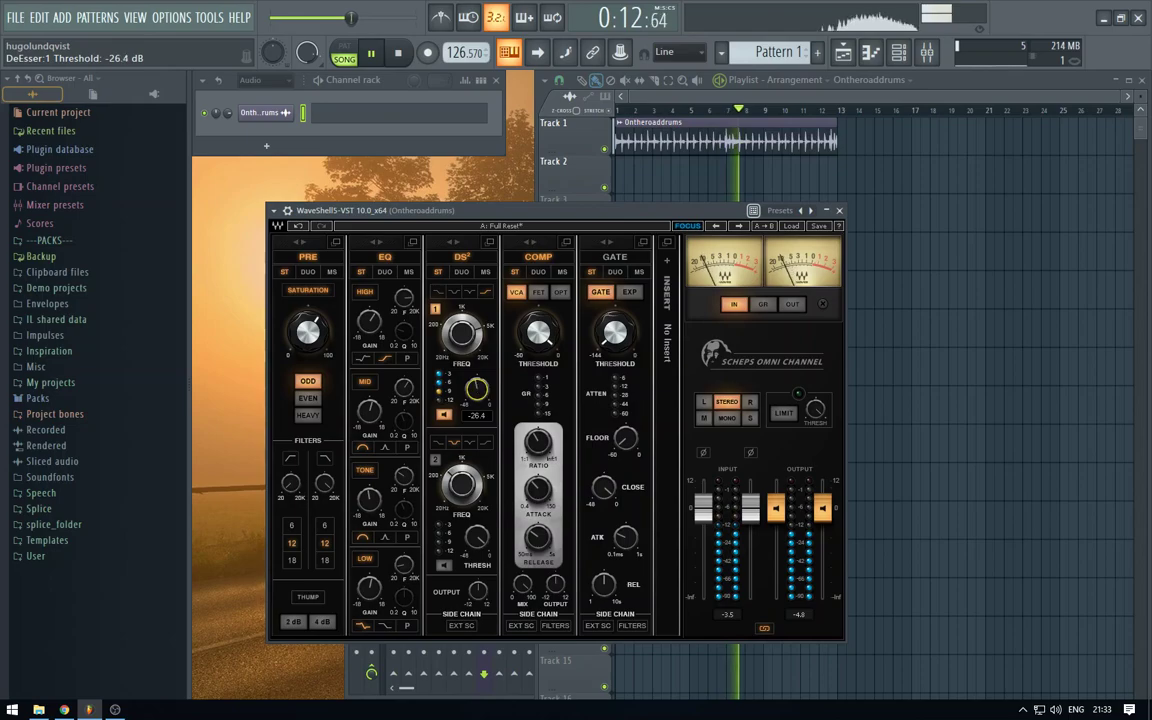
mouse_move(477, 392)
left_mouse_down()
mouse_move(477, 365)
mouse_move(477, 392)
left_mouse_up()
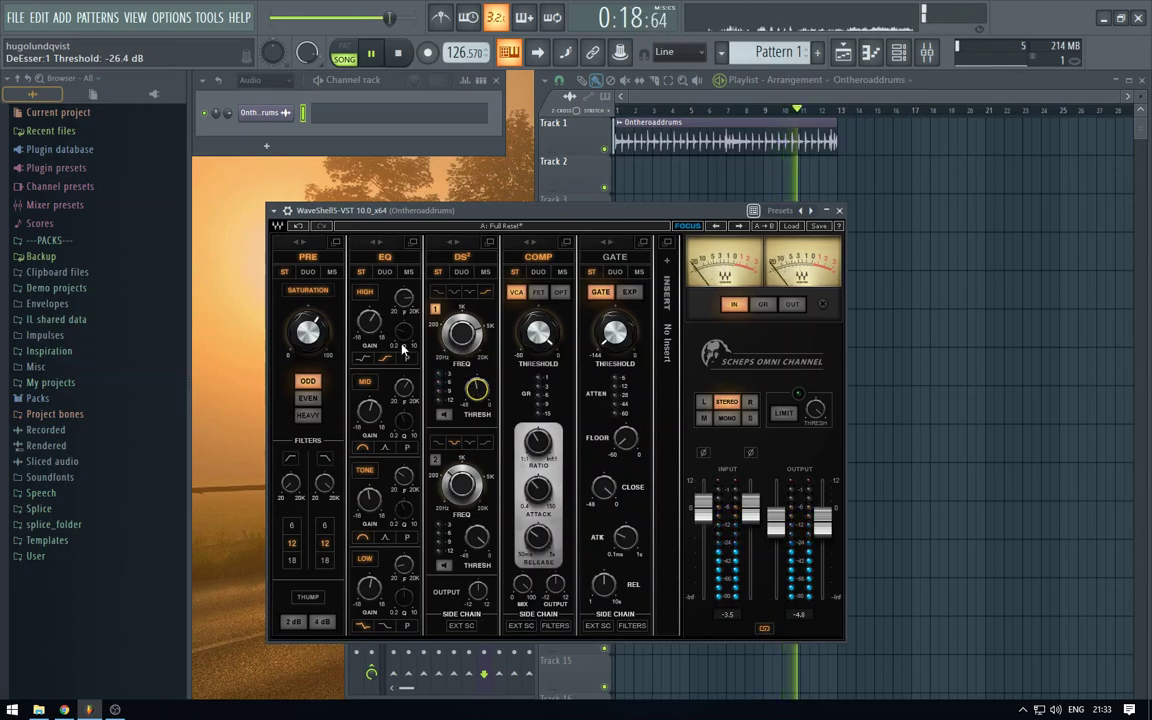
Step: Readjust the first de-esser band to 4265 Hz and a -16.7 dB threshold, fine-tuning the EQ high-band gain alongside
left_click_drag(461, 333, 461, 331)
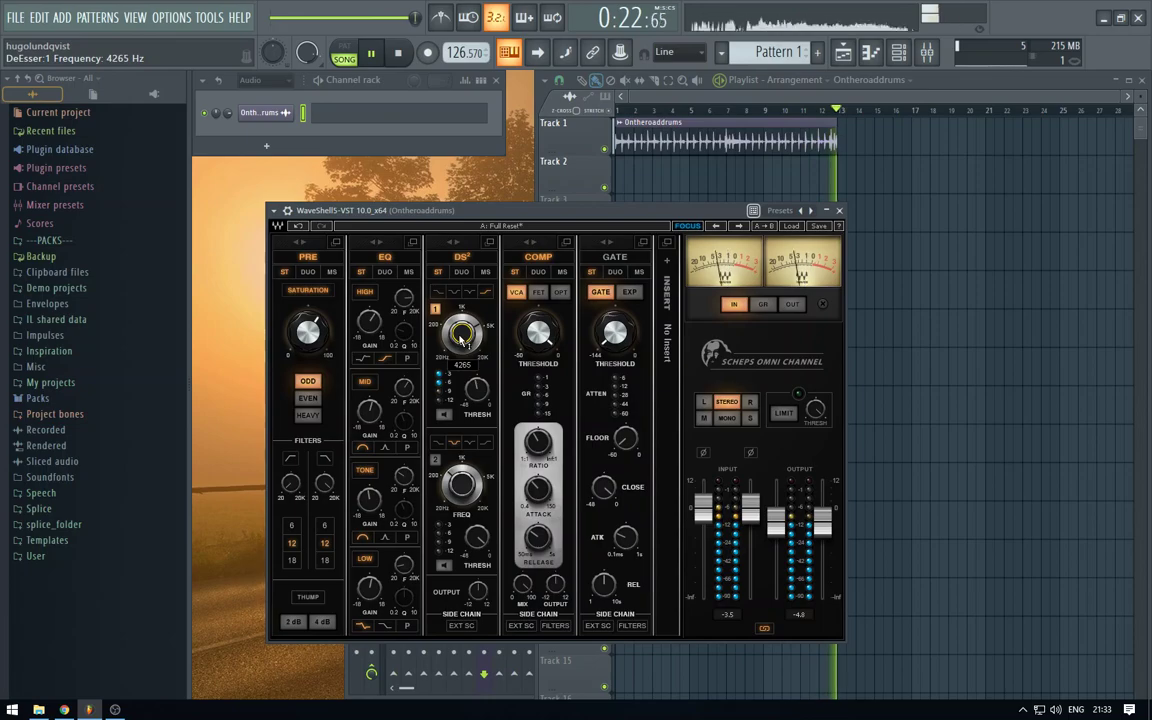
left_click_drag(369, 326, 370, 324)
left_click_drag(477, 391, 479, 387)
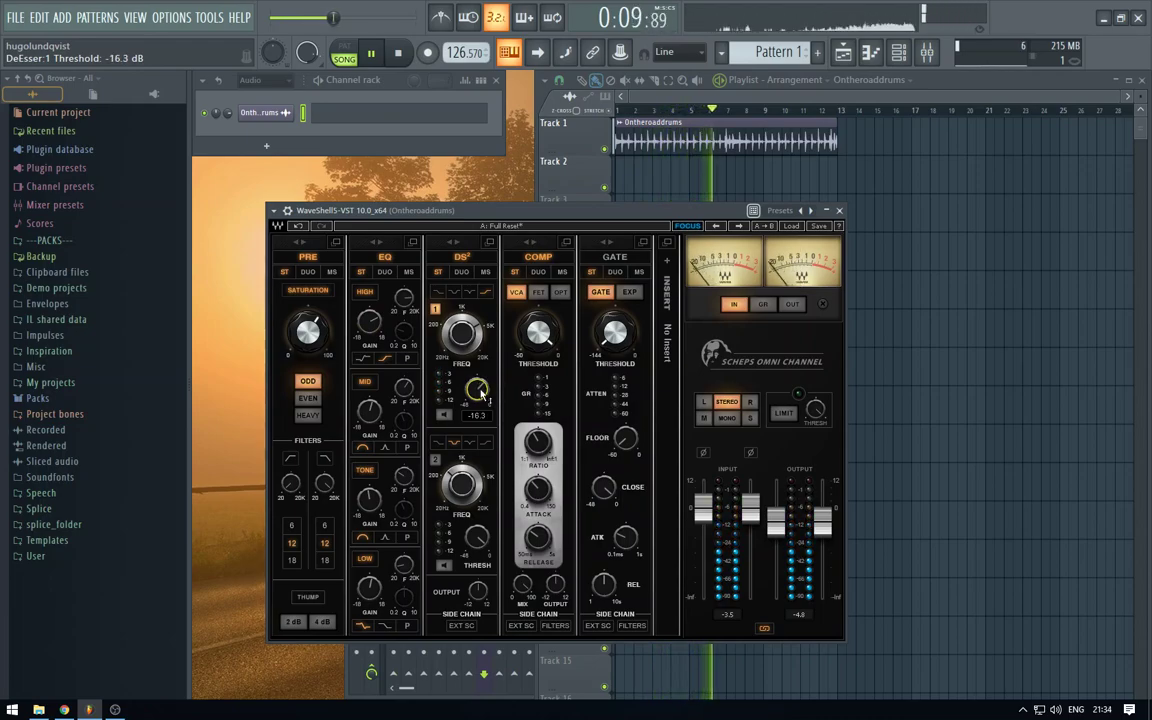
left_click_drag(479, 391, 479, 391)
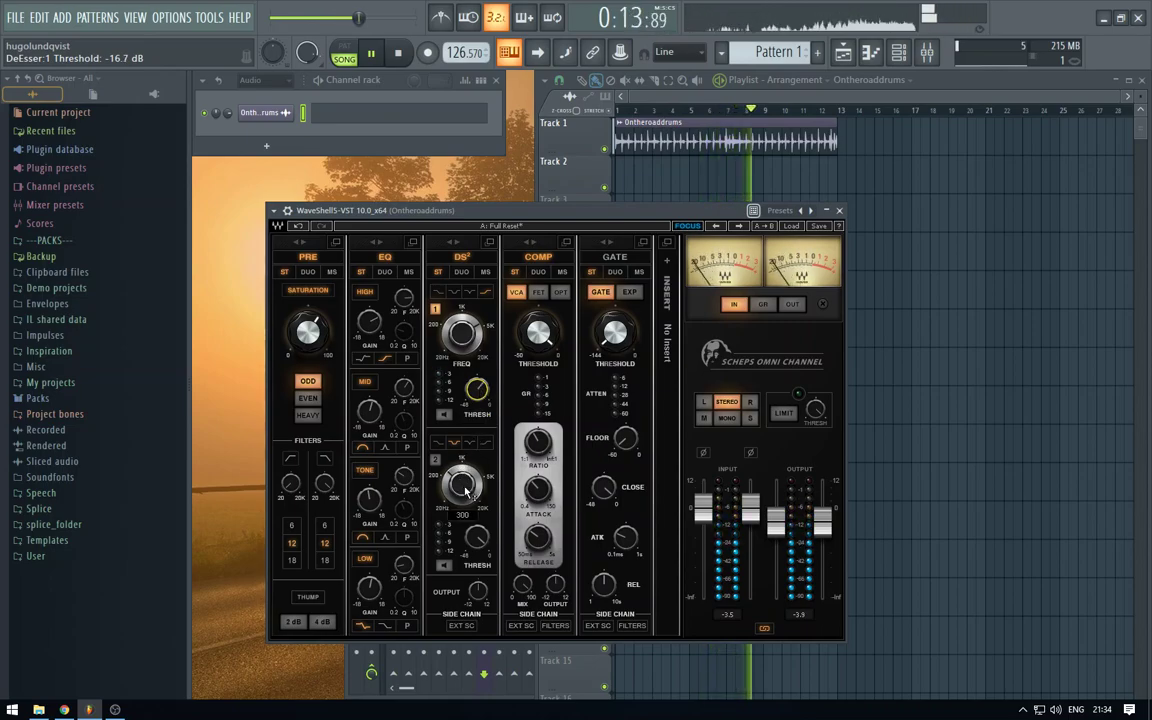
Step: Use monitoring to tune the second de-esser band to 2056 Hz, turn monitoring off, and set its threshold to -23.2 dB
left_click(444, 565)
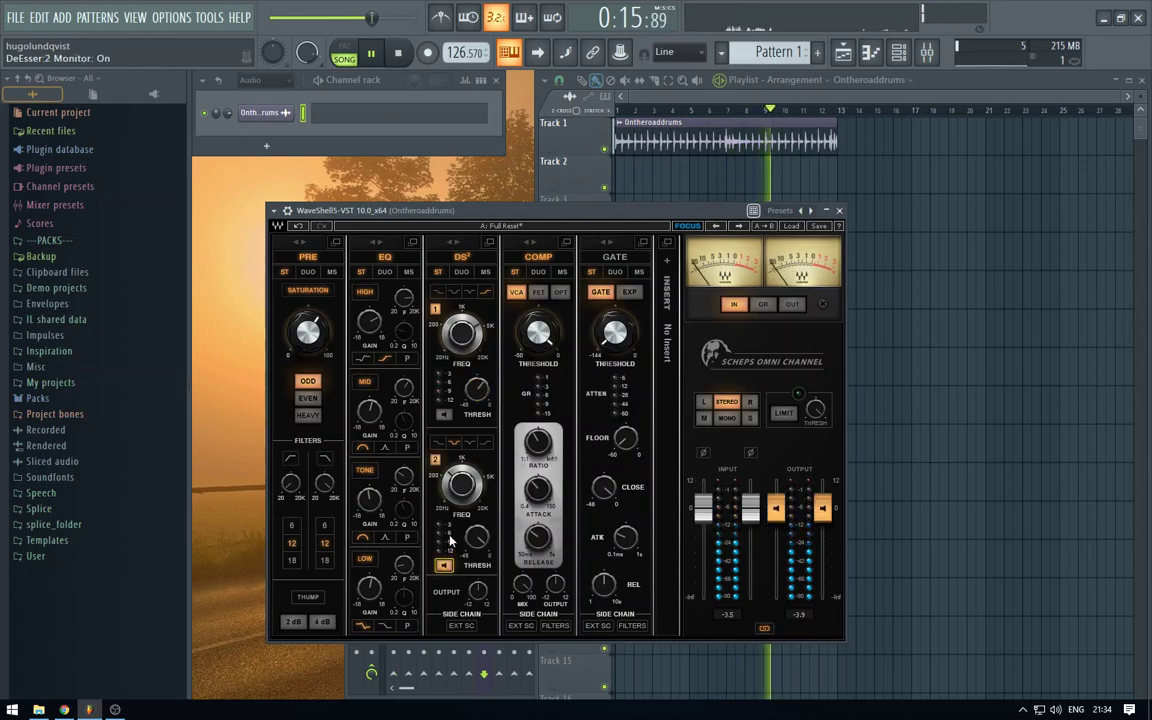
mouse_move(463, 487)
left_mouse_down()
mouse_move(463, 454)
mouse_move(462, 498)
mouse_move(459, 486)
left_mouse_up()
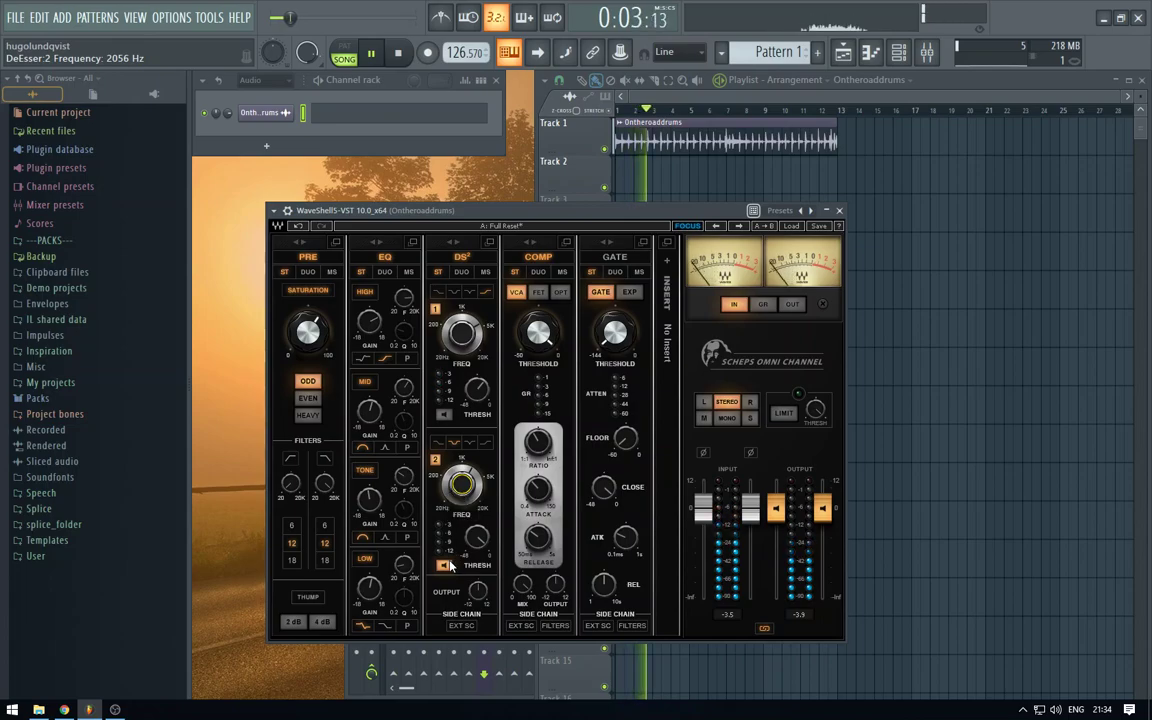
left_click_drag(475, 543, 480, 484)
left_click(446, 566)
left_click_drag(480, 541, 480, 550)
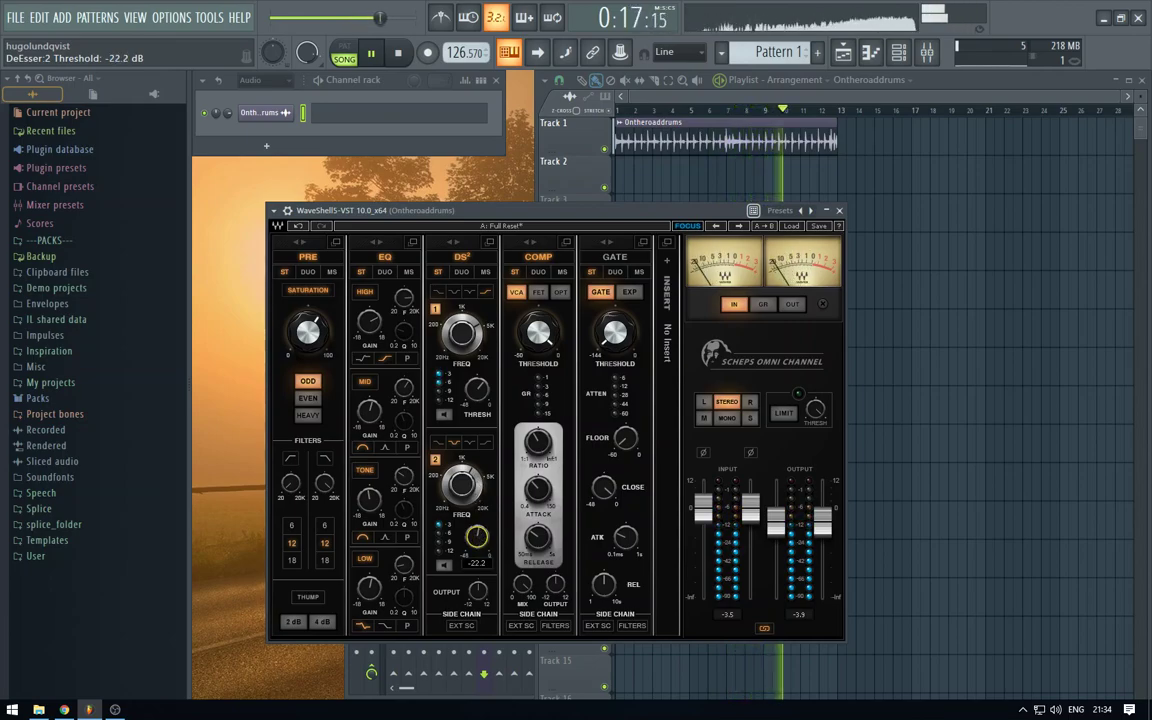
left_click_drag(477, 537, 496, 470)
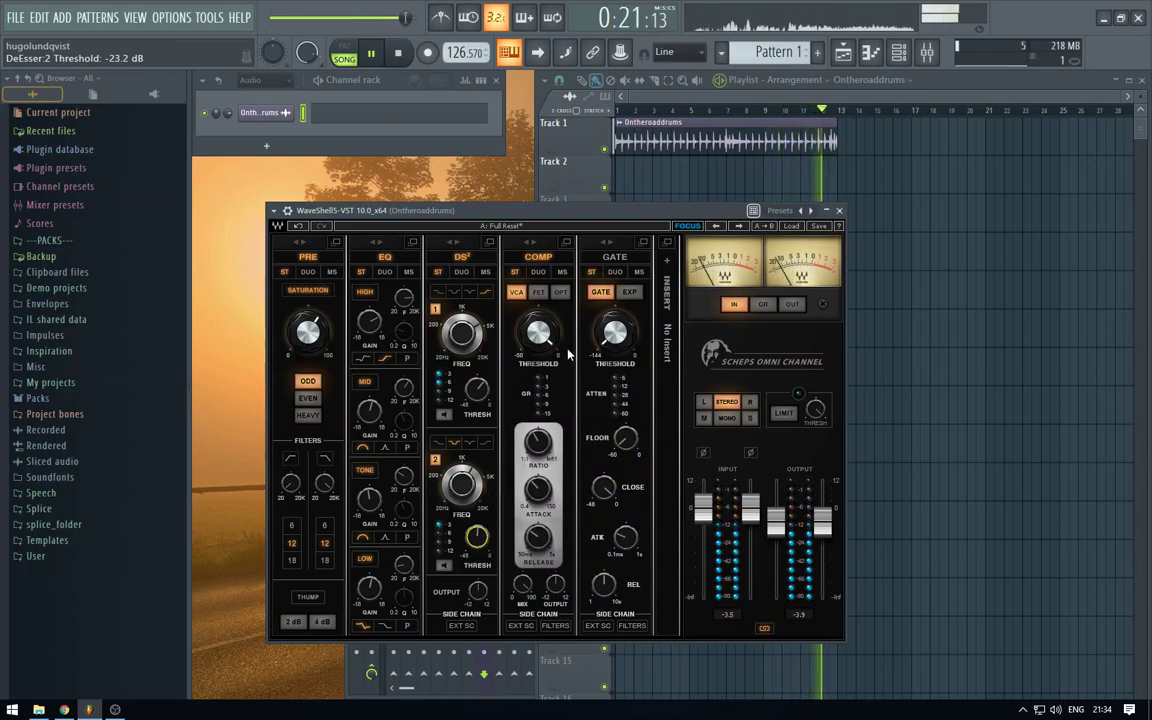
Step: Set the compressor to FET with a -30.30 dB threshold, 66.8 ms release and 2.9 output gain, adjusting ratio, attack and mix
left_click(540, 293)
left_click_drag(540, 336, 540, 325)
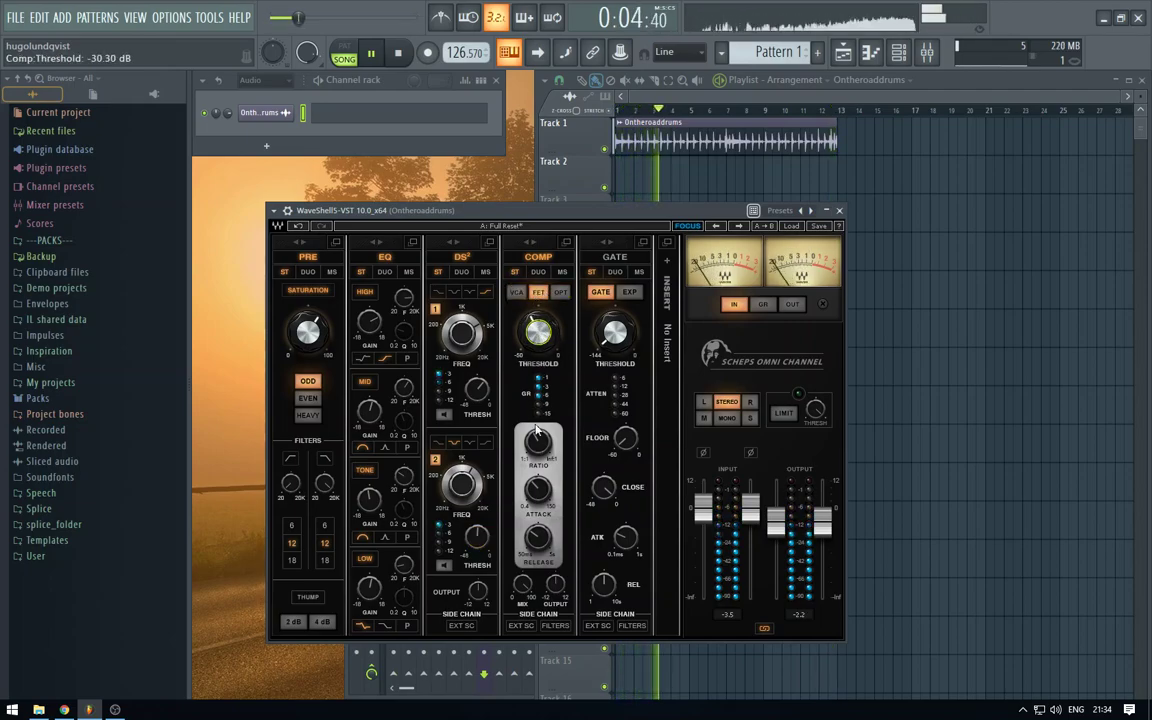
left_click_drag(538, 442, 538, 434)
left_click_drag(540, 492, 537, 543)
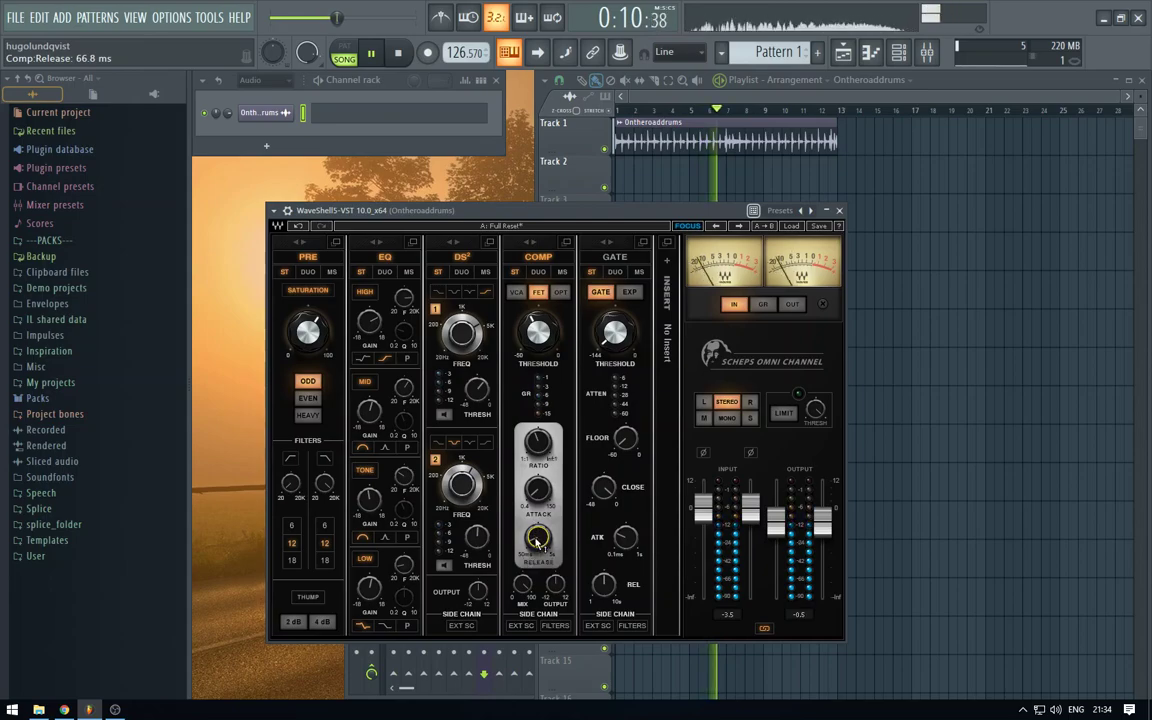
left_click_drag(519, 590, 559, 583)
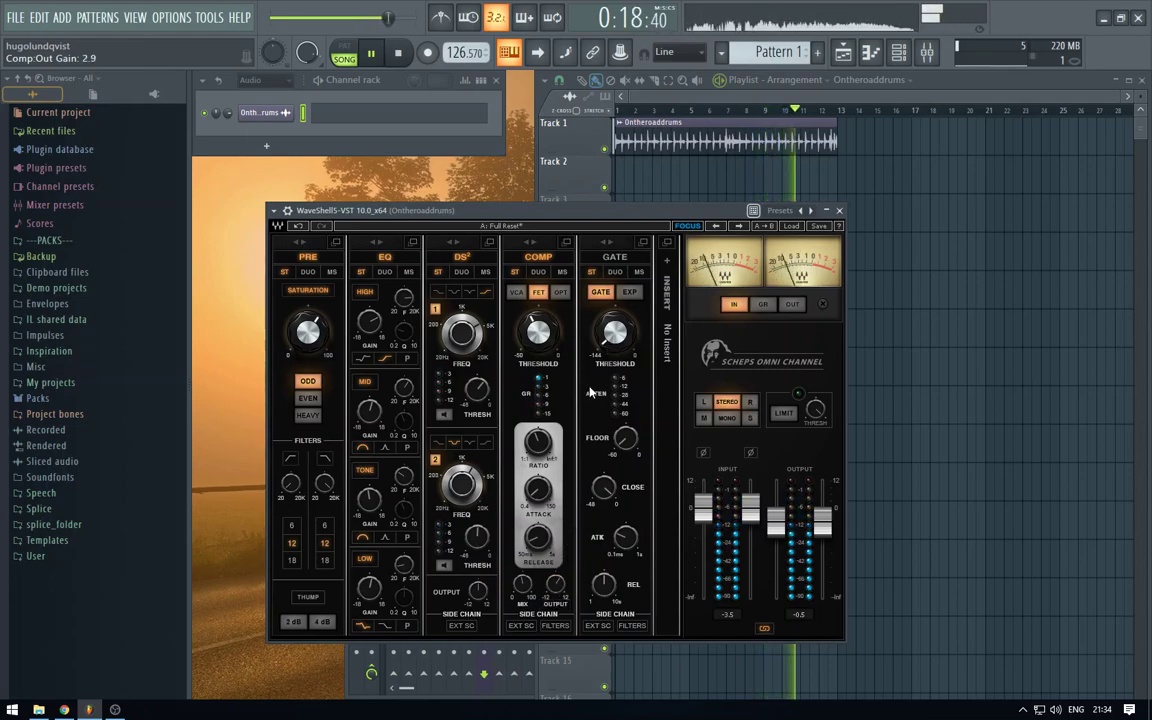
Step: Audition the channel in mono, return it to stereo, and enable the limiter with a 0.0 dB threshold
left_click(726, 418)
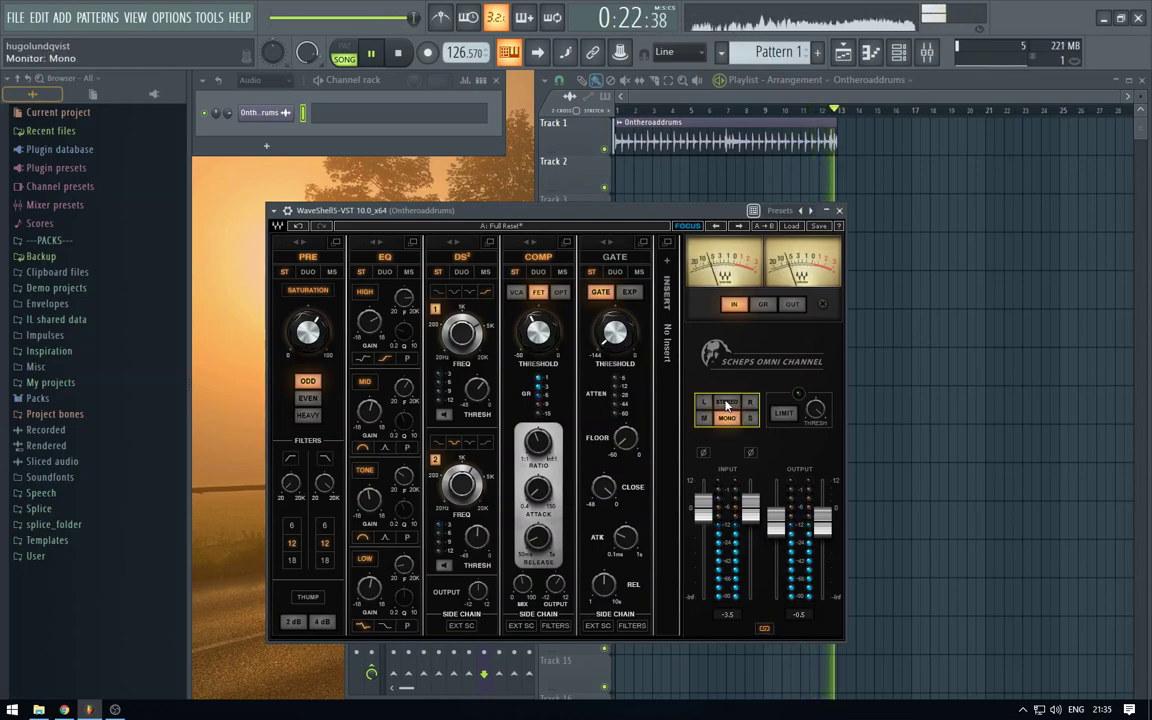
left_click(727, 403)
left_click(784, 412)
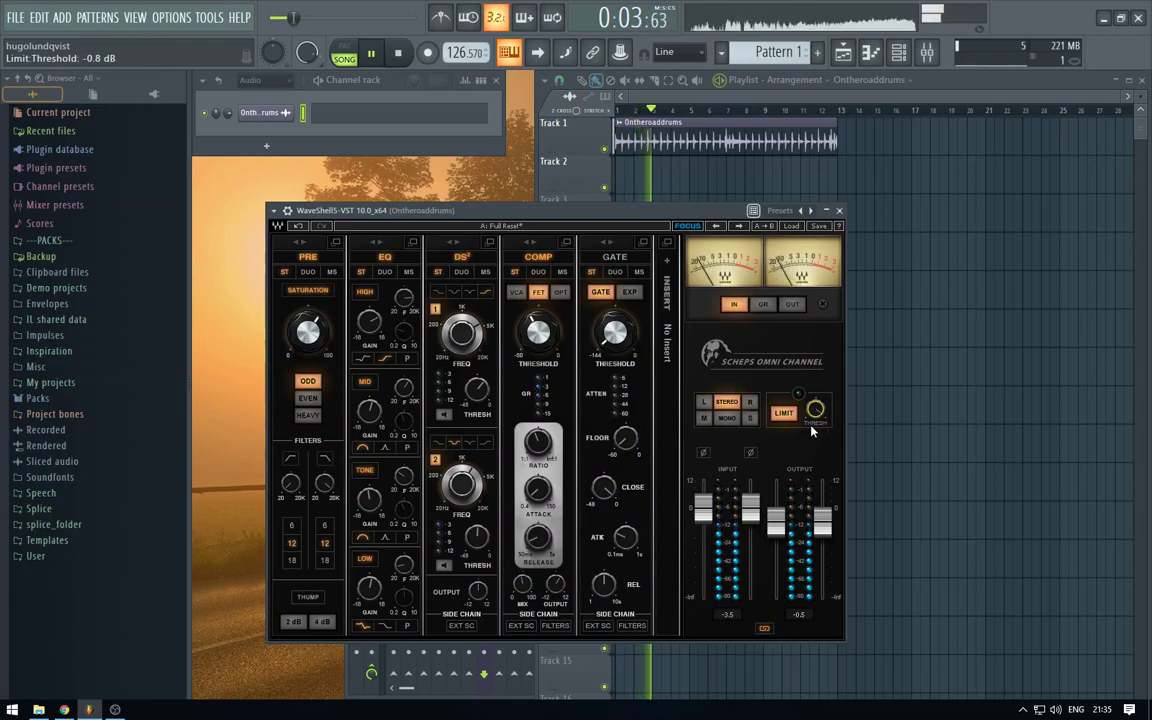
left_click_drag(816, 421, 816, 408)
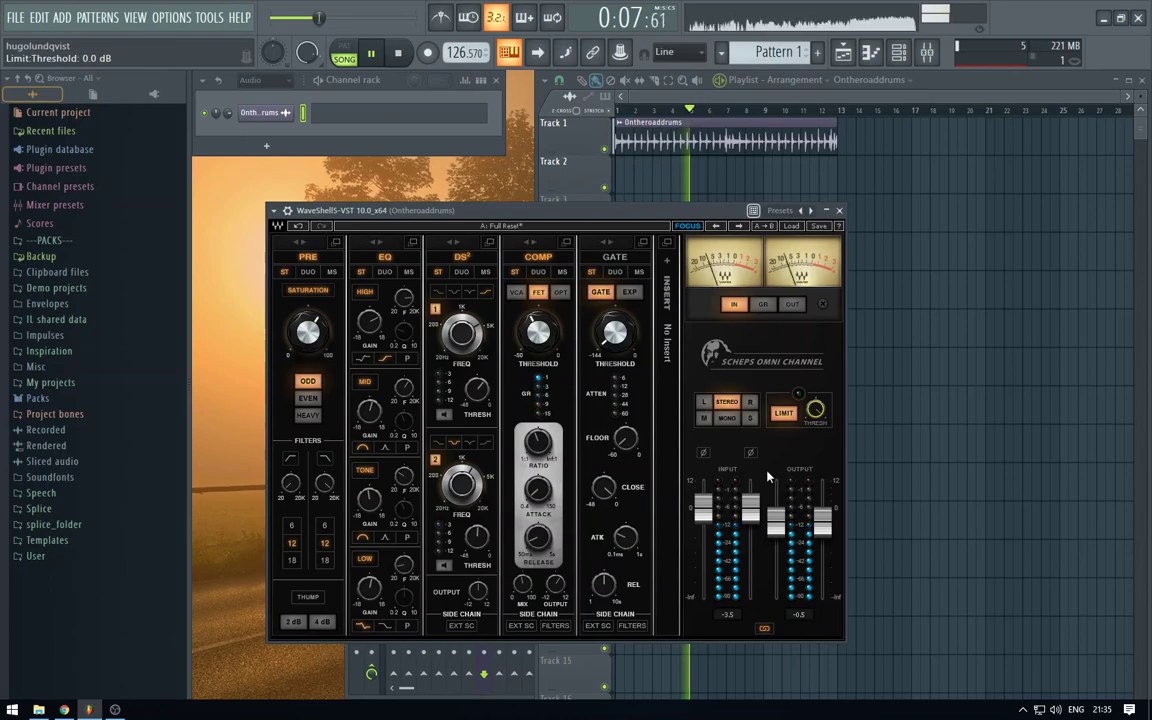
Step: Set the compressor output gain to 1.6 and raise the channel output gain to about -2.1 dB
left_click_drag(563, 588, 563, 575)
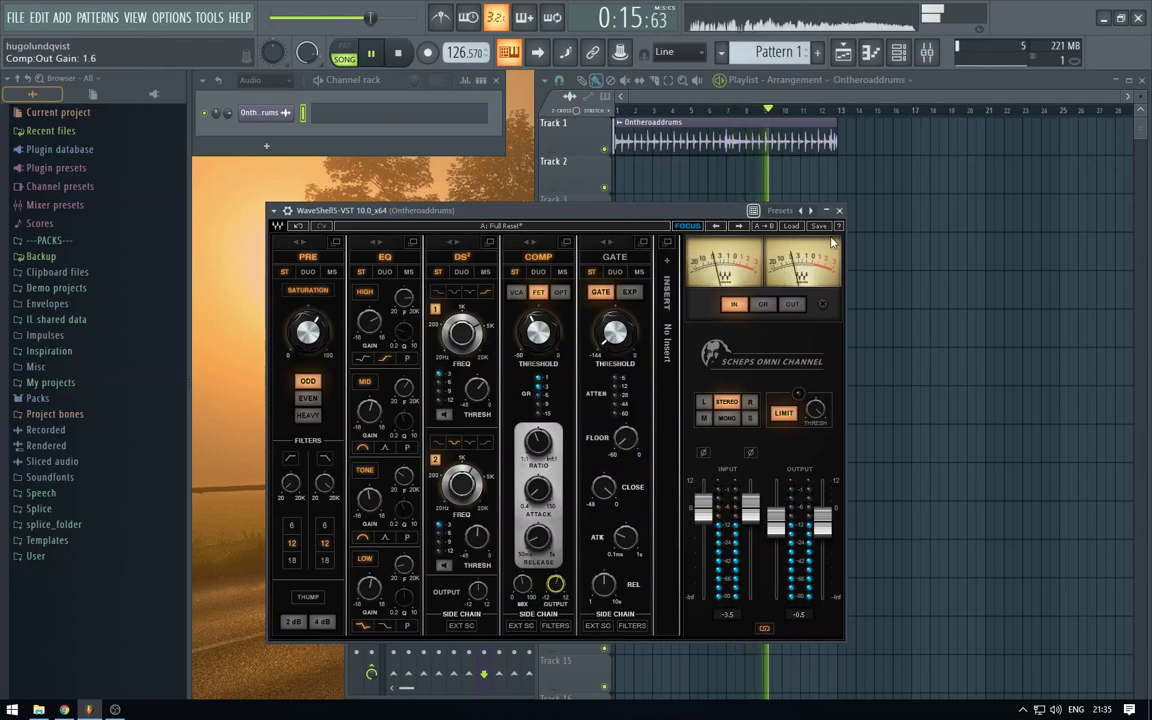
left_click_drag(823, 520, 823, 512)
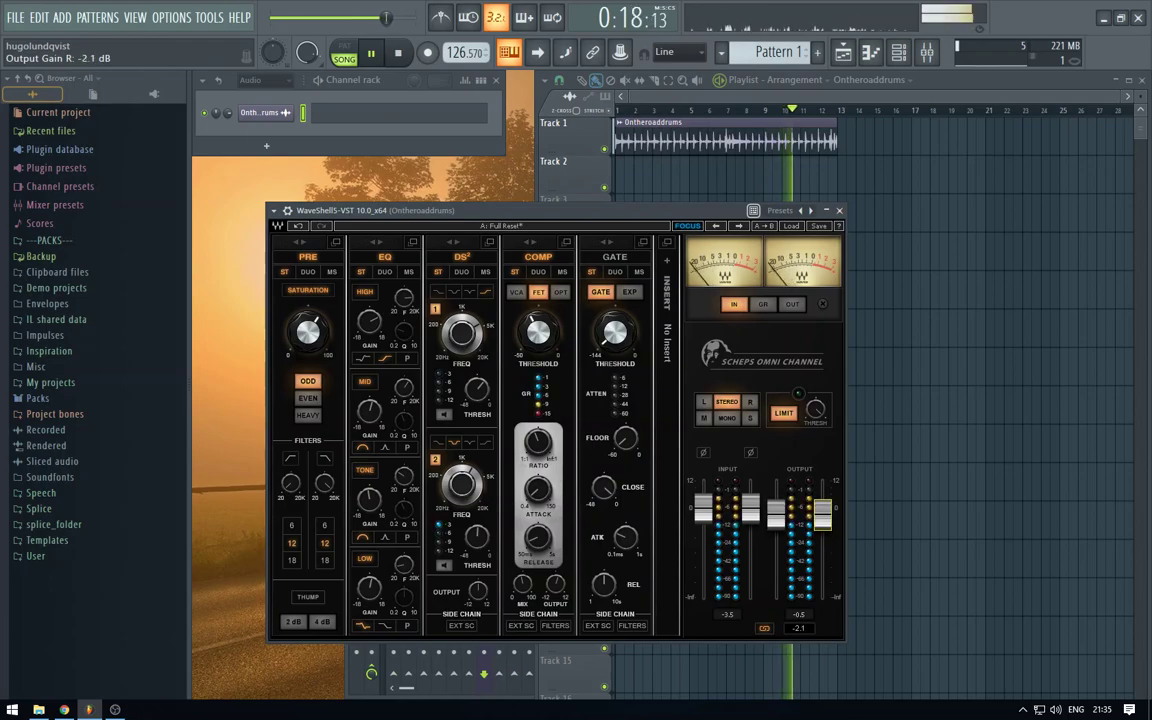
Step: Compare the drums with the Scheps Omni Channel effect bypassed and enabled on the Ontheroaddrums mixer track
left_click(839, 210)
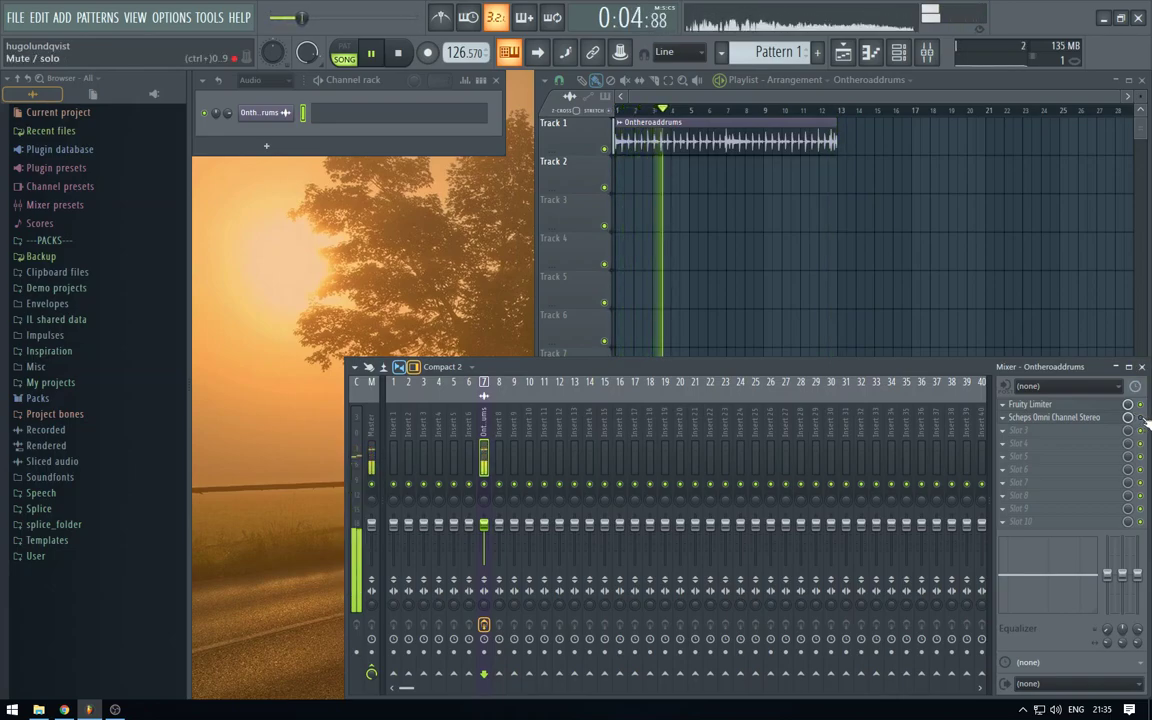
left_click(1106, 419)
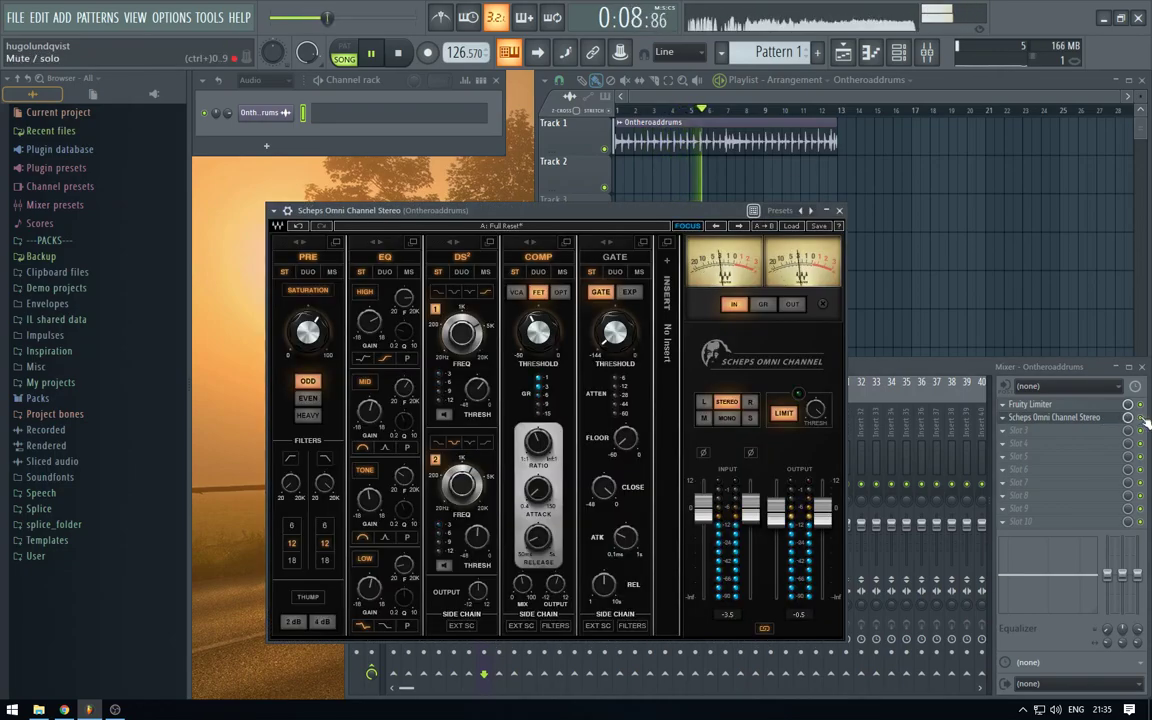
left_click(1147, 424)
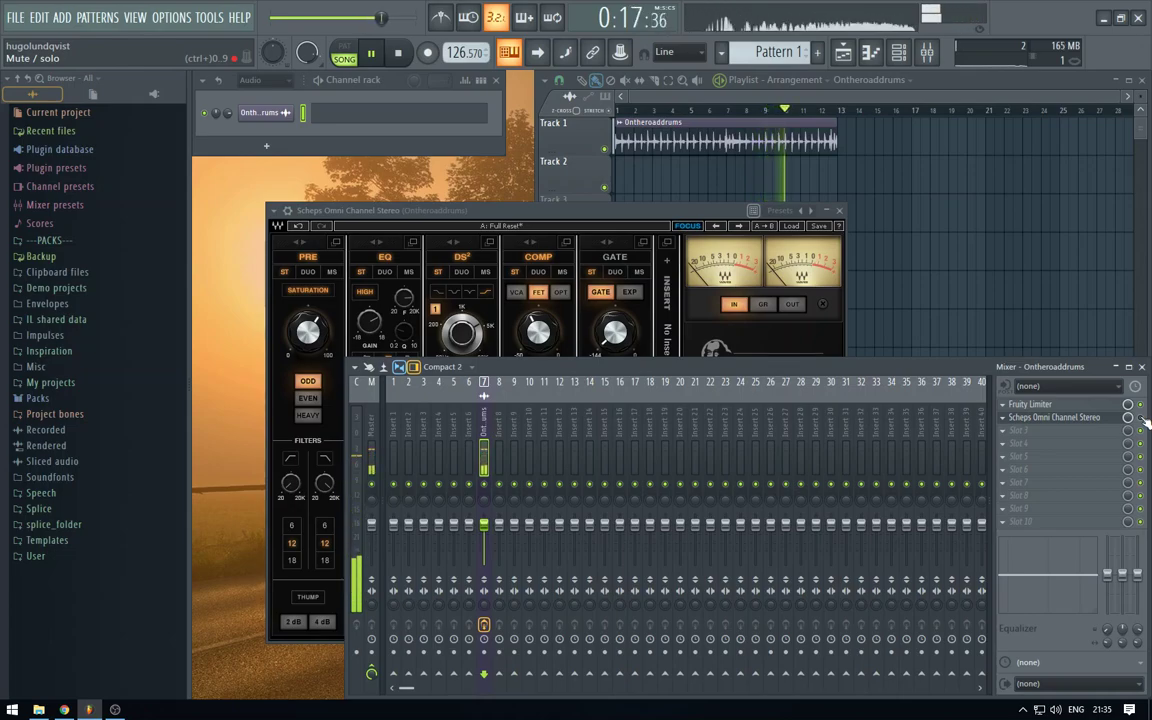
left_click(533, 213)
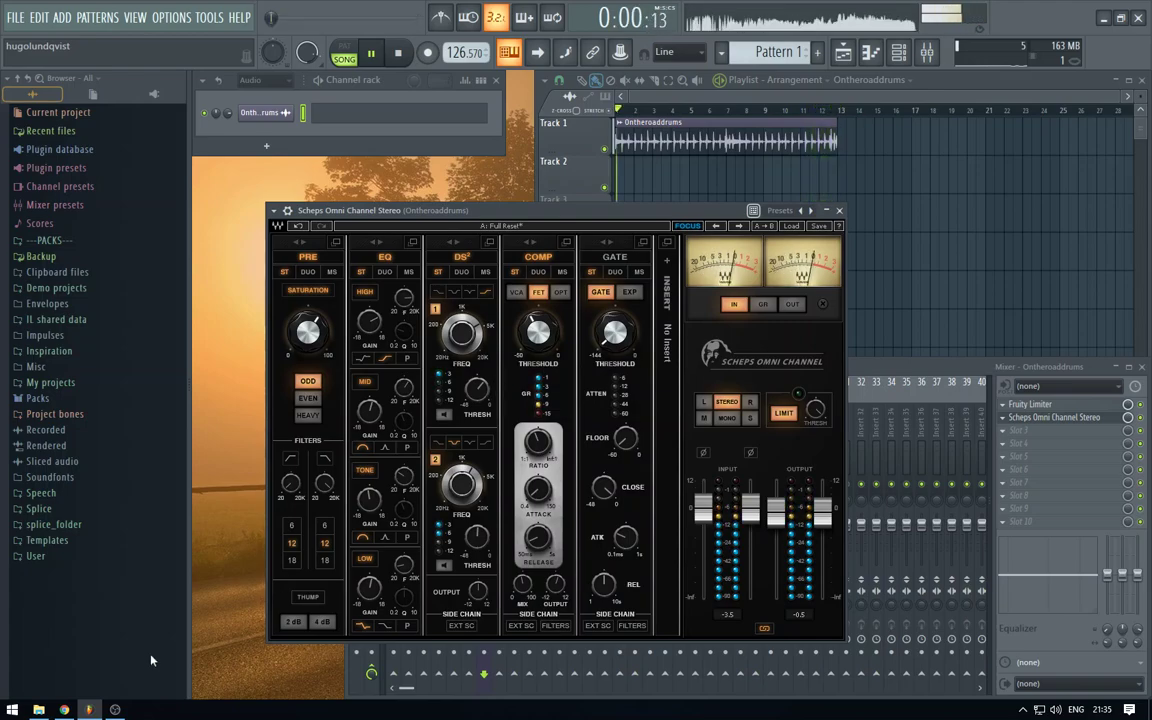
left_click(115, 710)
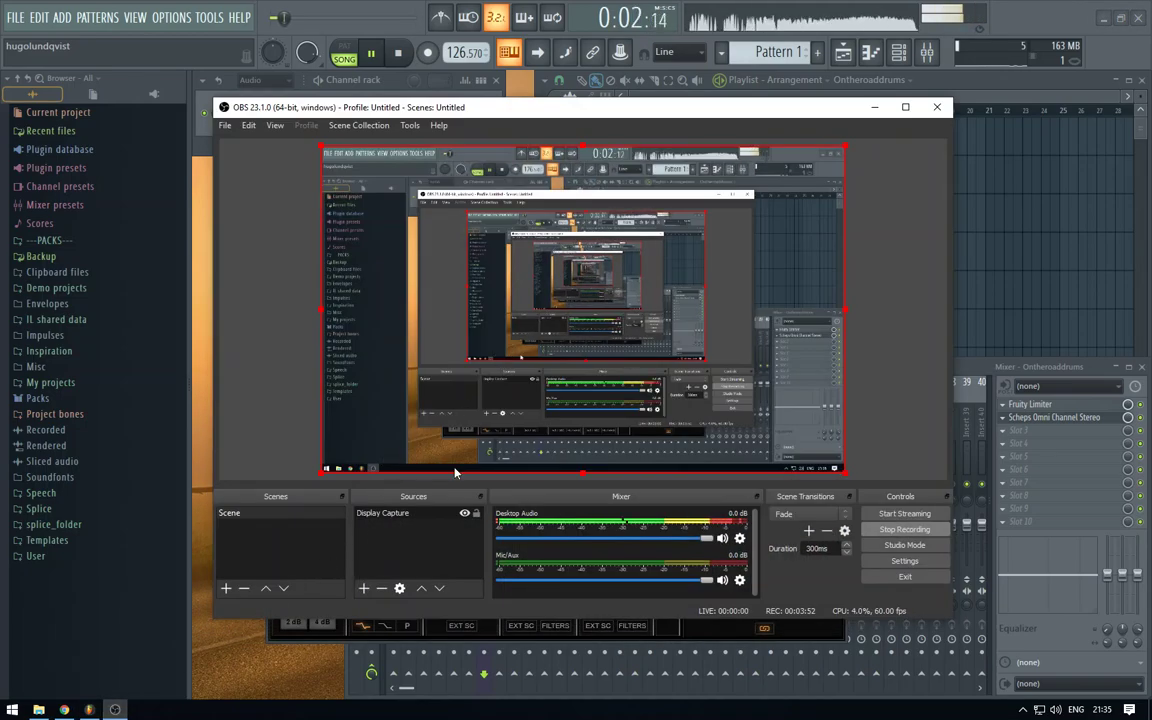